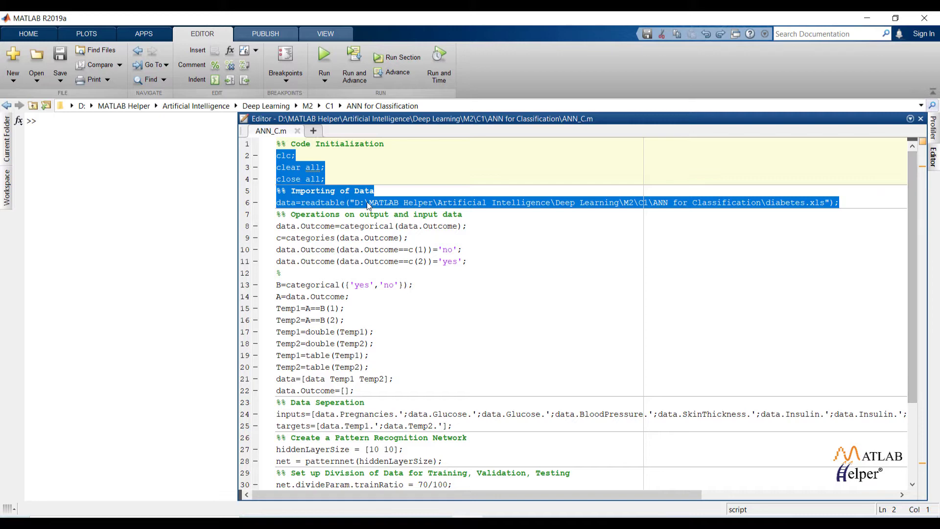
{"action": "left_click", "coordinate": [7, 188]}
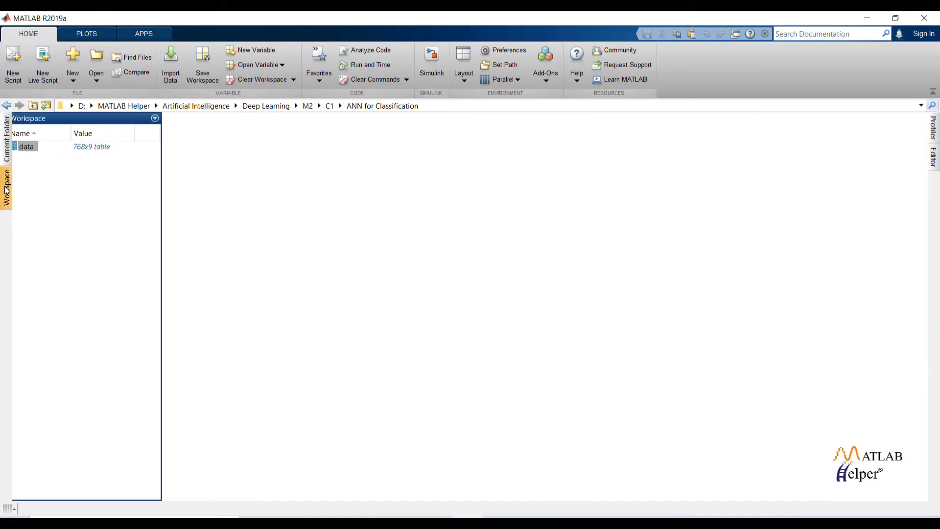
{"action": "double_click", "coordinate": [29, 148]}
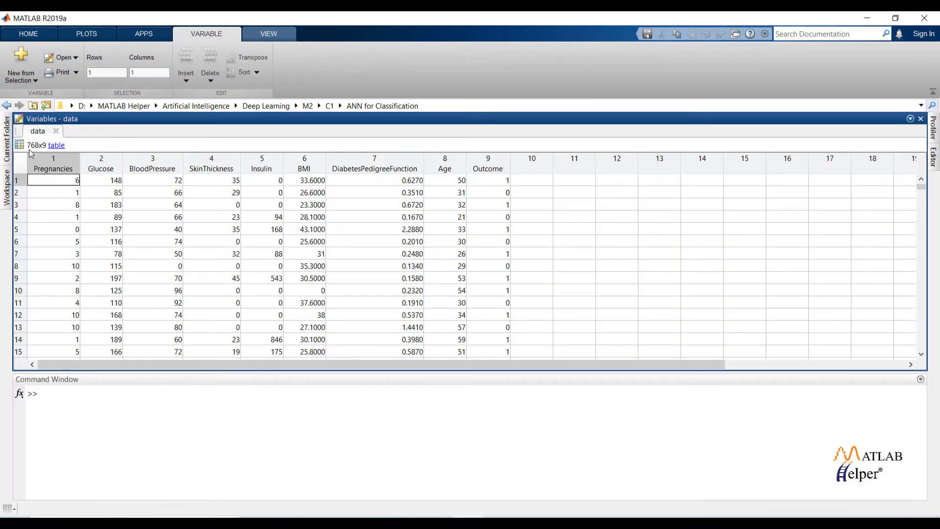
{"action": "left_click_drag", "start_coordinate": [62, 163], "coordinate": [483, 184]}
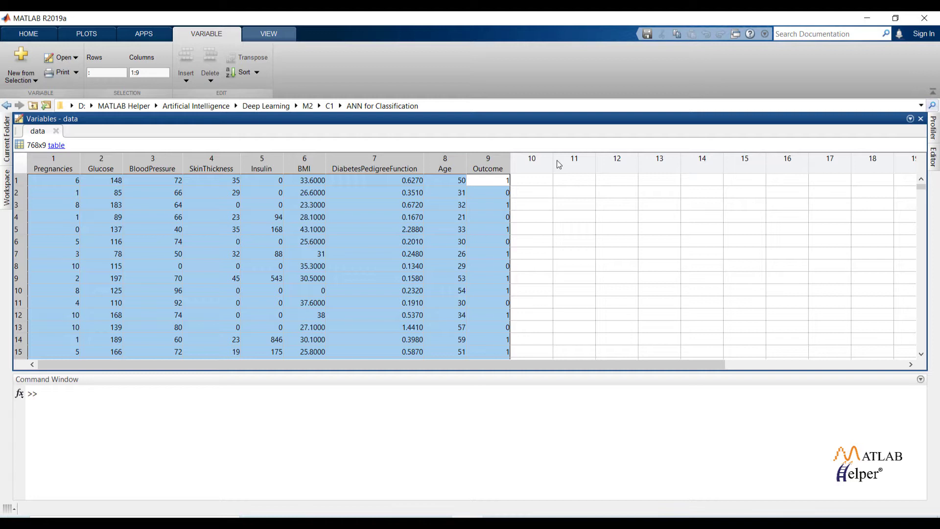
{"action": "left_click", "coordinate": [920, 118]}
{"action": "left_click", "coordinate": [933, 156]}
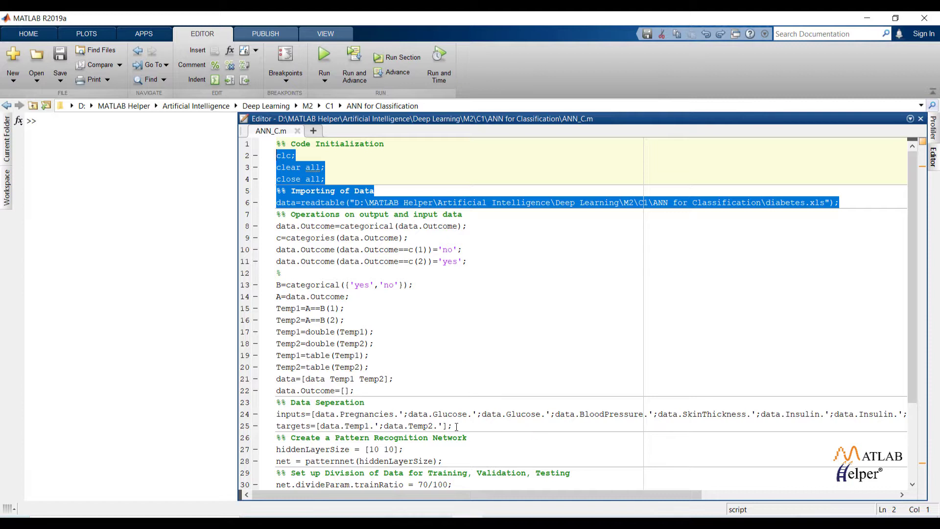
Evaluate lines 7–25 to encode yes/no outcomes and build the inputs and targets matrices.
{"action": "left_click_drag", "start_coordinate": [453, 426], "coordinate": [277, 404]}
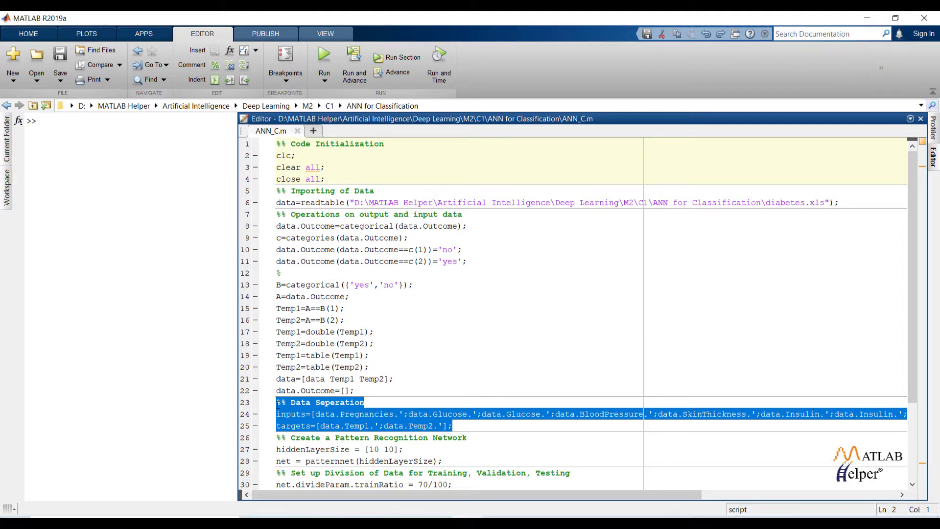
{"action": "left_click_drag", "start_coordinate": [277, 404], "coordinate": [276, 220]}
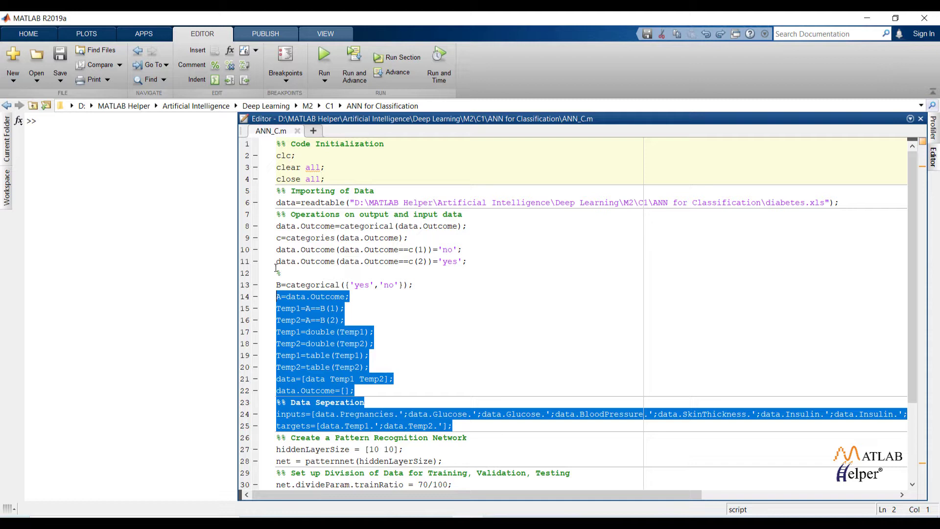
{"action": "left_click_drag", "start_coordinate": [275, 221], "coordinate": [276, 214]}
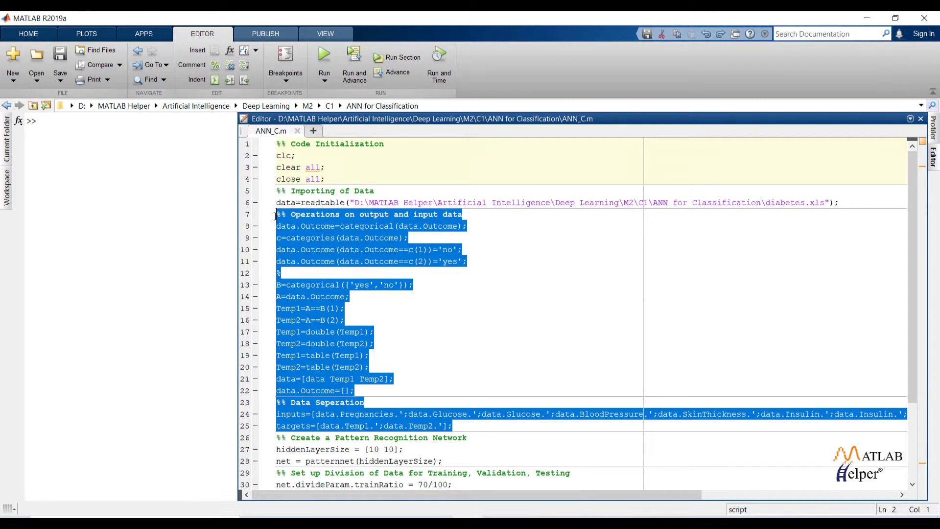
{"action": "right_click", "coordinate": [448, 427]}
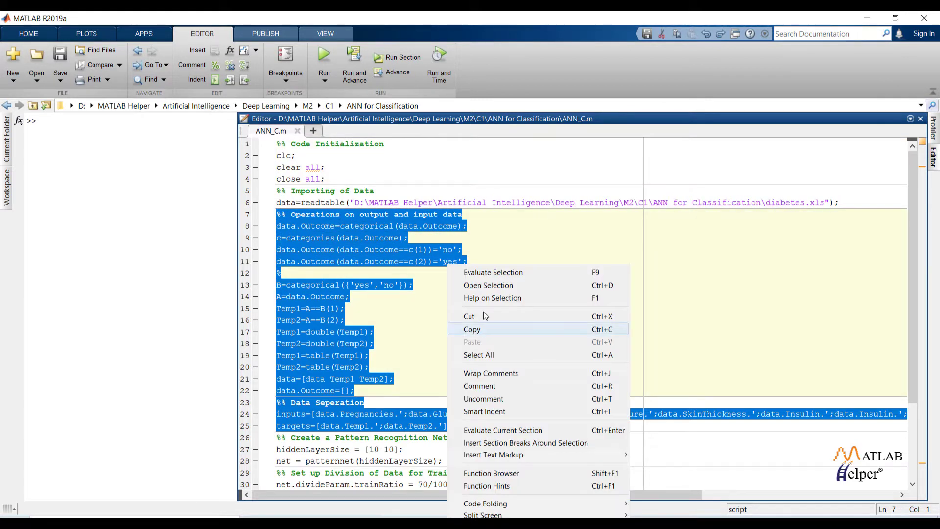
{"action": "left_click", "coordinate": [482, 273]}
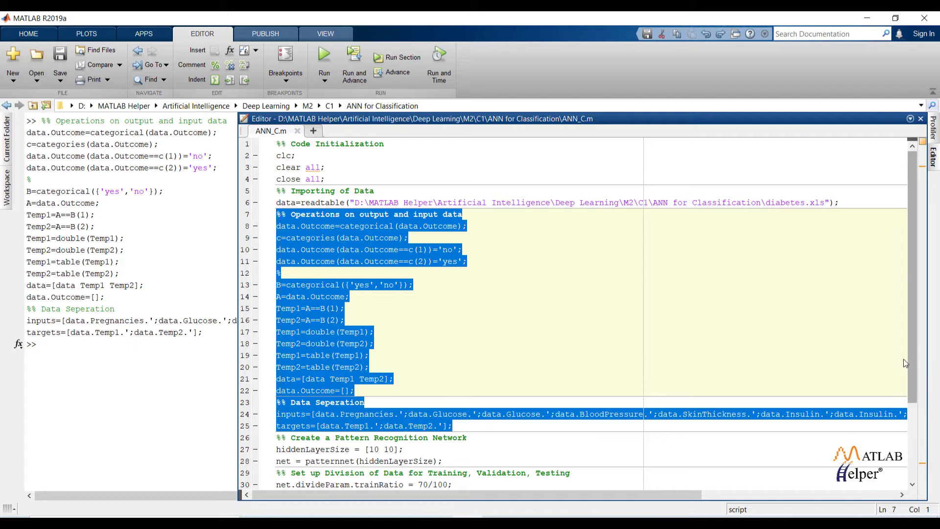
Scroll the command window output and select the network creation lines 26–28.
{"action": "left_click_drag", "start_coordinate": [912, 362], "coordinate": [925, 443]}
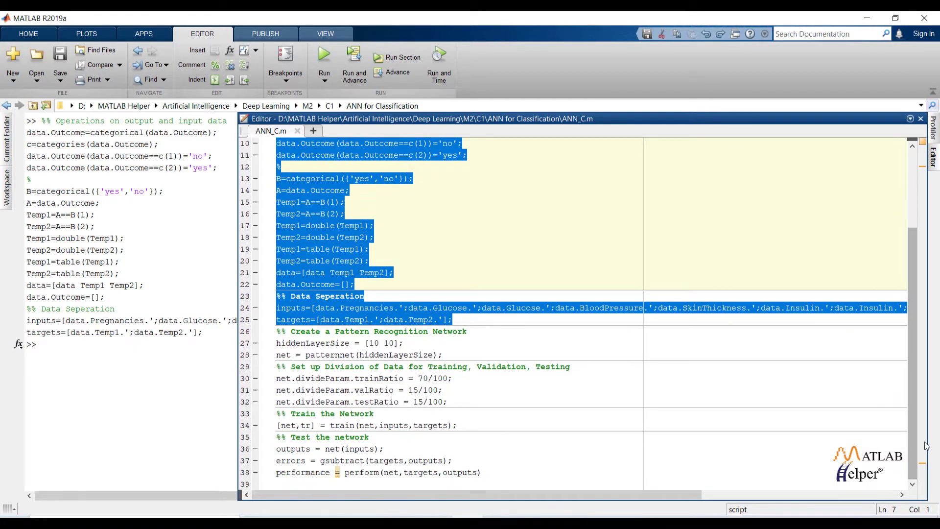
{"action": "left_click_drag", "start_coordinate": [911, 432], "coordinate": [912, 401]}
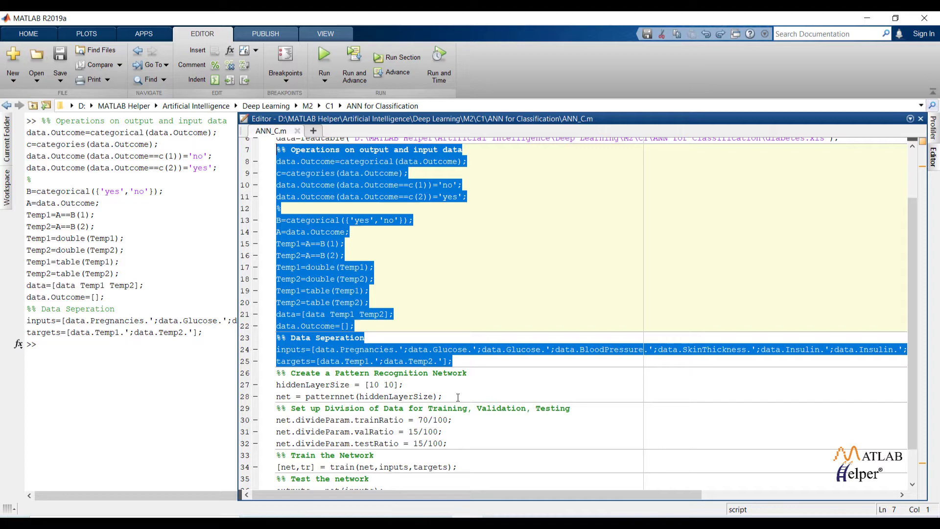
{"action": "left_click_drag", "start_coordinate": [451, 396], "coordinate": [332, 390]}
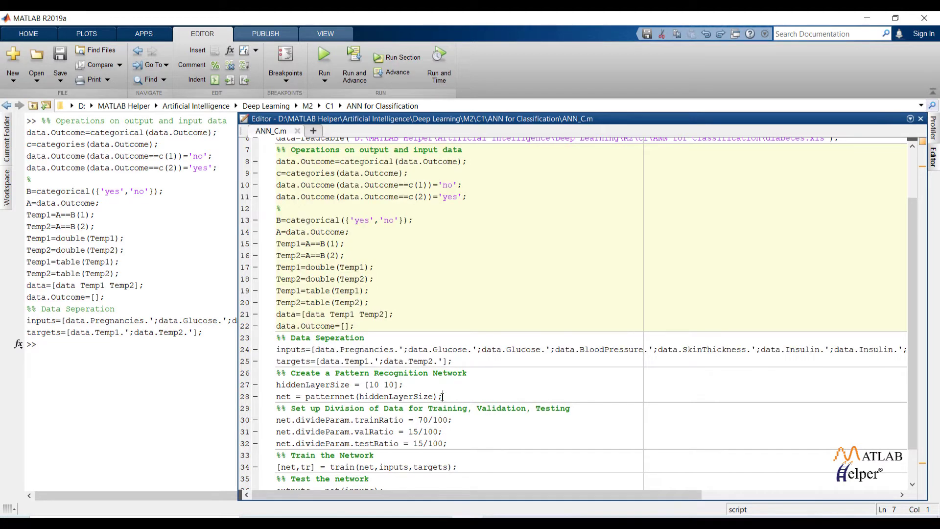
Evaluate lines 26–28 to create a pattern recognition network with two 10-neuron hidden layers.
{"action": "right_click", "coordinate": [342, 389]}
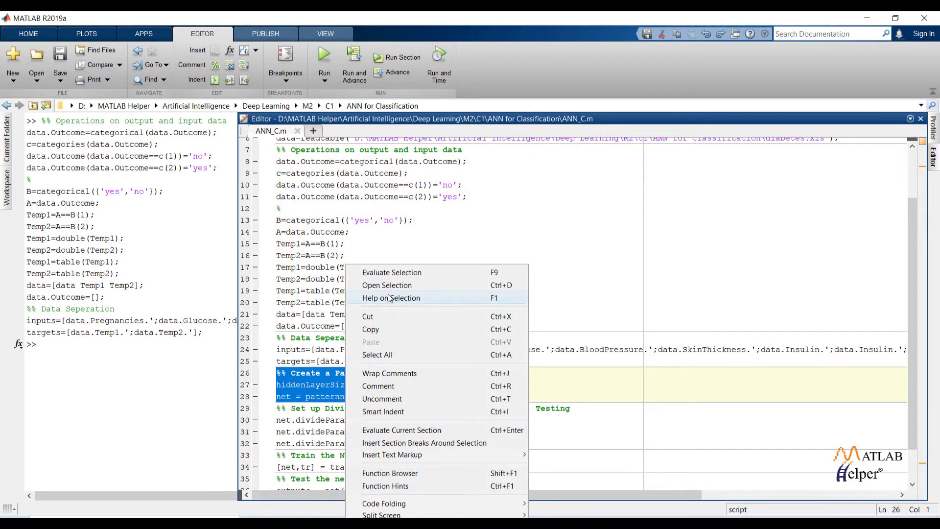
{"action": "left_click", "coordinate": [401, 270]}
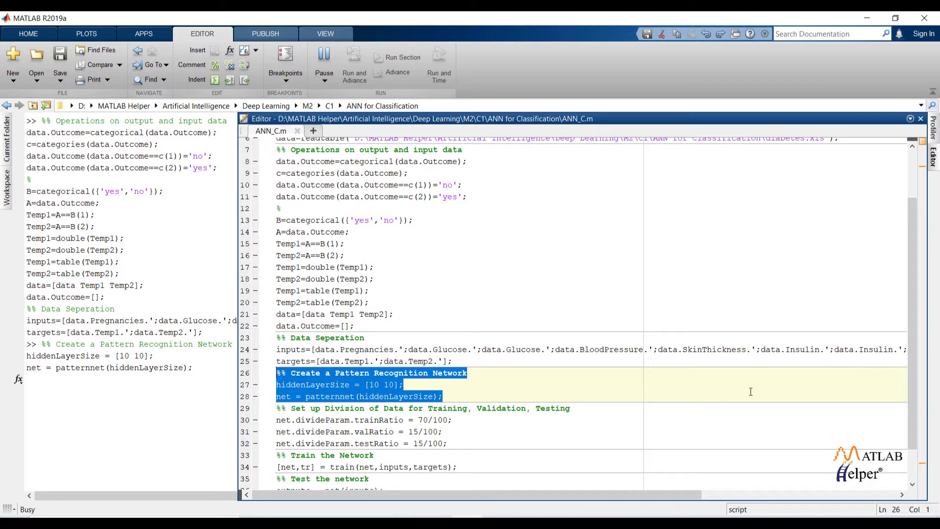
{"action": "left_click_drag", "start_coordinate": [912, 445], "coordinate": [911, 475]}
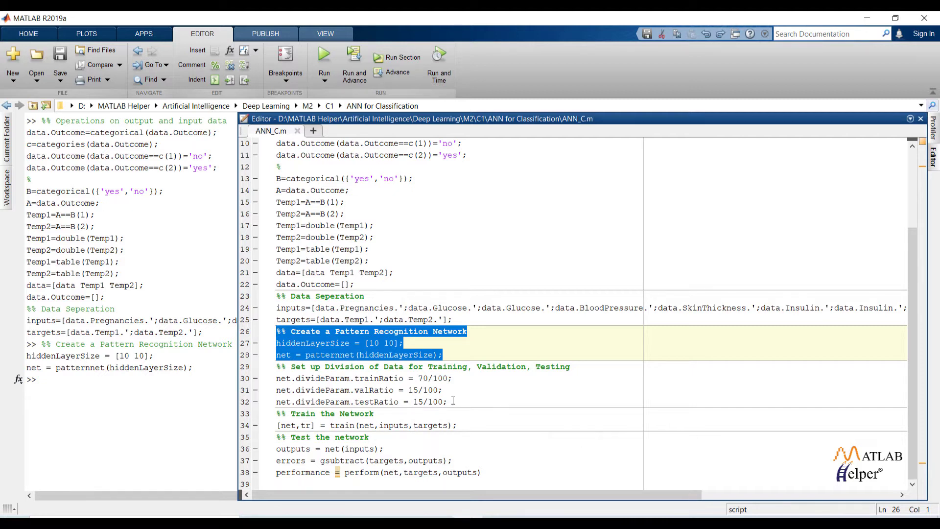
Evaluate lines 29–32 to set a 70/15/15 training/validation/testing data split.
{"action": "left_click_drag", "start_coordinate": [452, 401], "coordinate": [276, 368]}
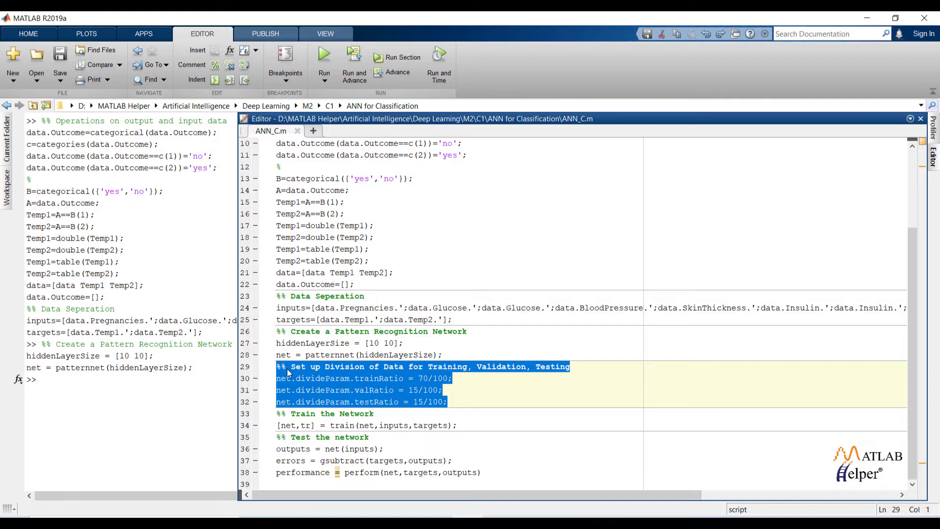
{"action": "right_click", "coordinate": [443, 403]}
{"action": "left_click", "coordinate": [487, 278]}
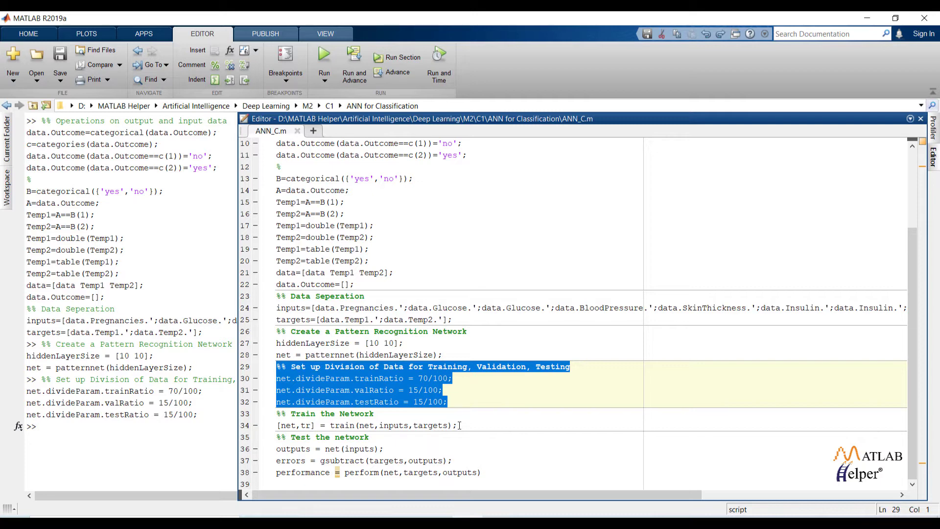
{"action": "left_click_drag", "start_coordinate": [459, 424], "coordinate": [276, 413]}
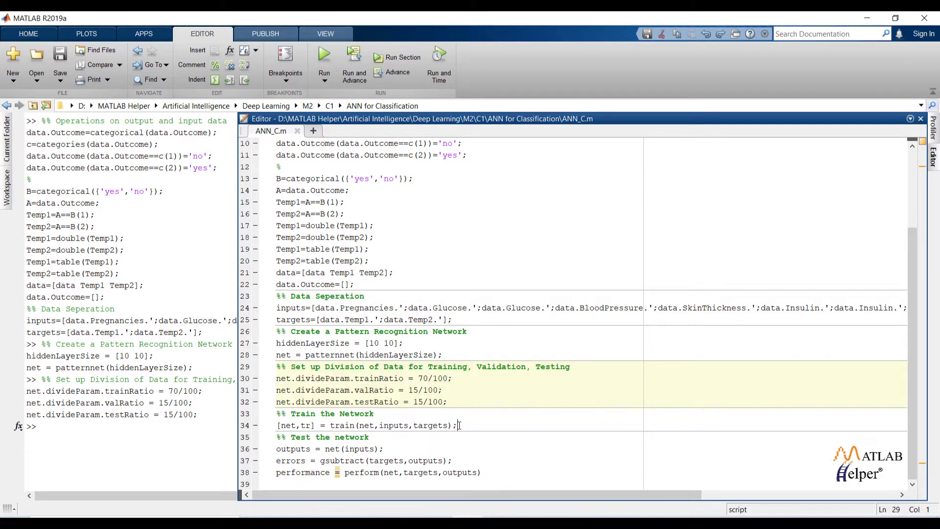
Evaluate lines 33–34 to train the network, stopping on validation after 23 iterations.
{"action": "right_click", "coordinate": [402, 425]}
{"action": "left_click", "coordinate": [452, 272]}
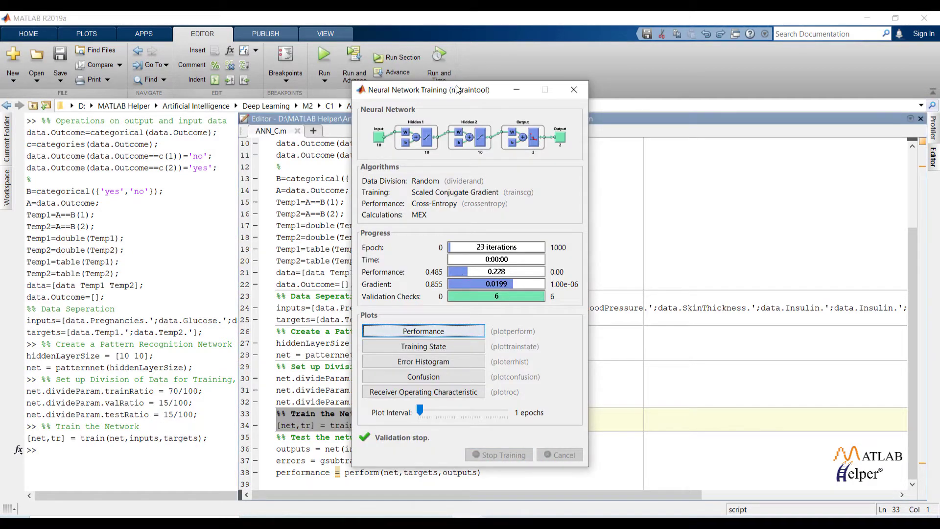
{"action": "left_click_drag", "start_coordinate": [460, 94], "coordinate": [387, 64]}
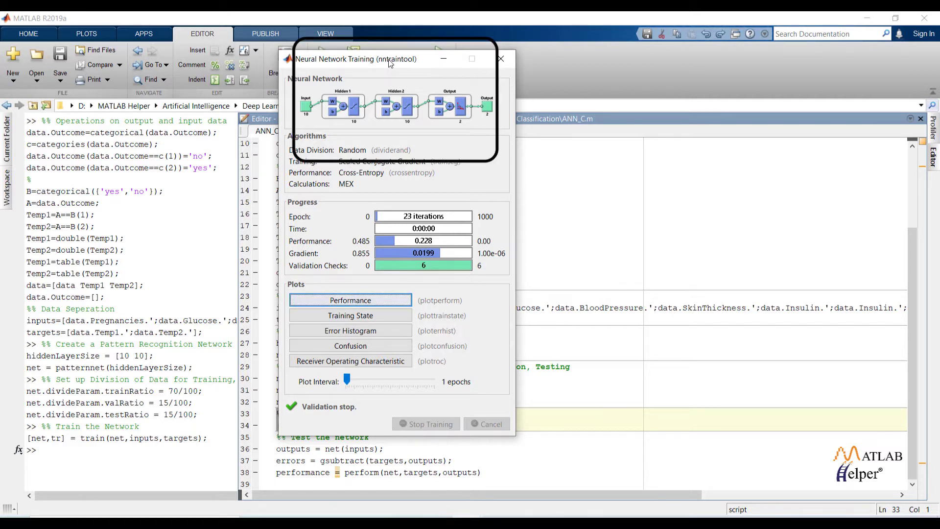
{"action": "left_click_drag", "start_coordinate": [386, 63], "coordinate": [401, 48]}
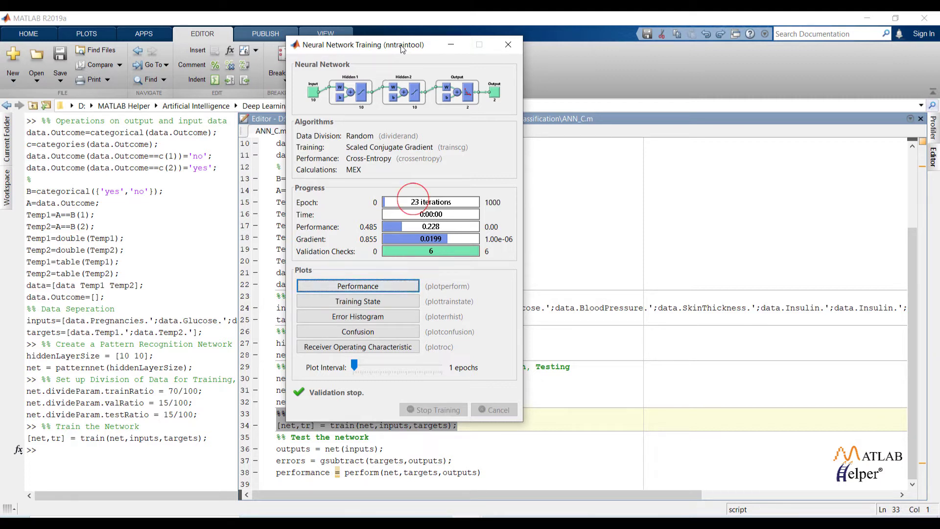
Inspect the performance plot, best validation 0.24268 at epoch 16, then close it.
{"action": "left_click", "coordinate": [360, 287]}
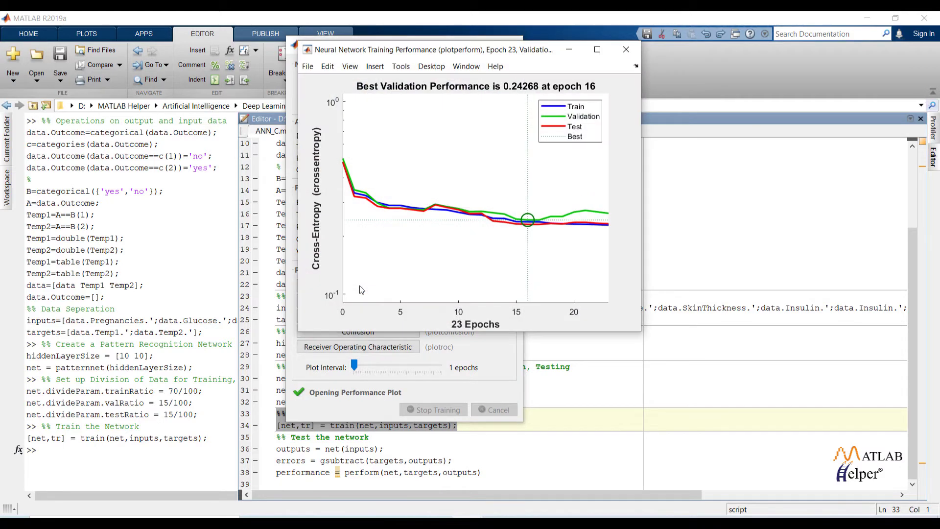
{"action": "left_click_drag", "start_coordinate": [518, 52], "coordinate": [497, 37]}
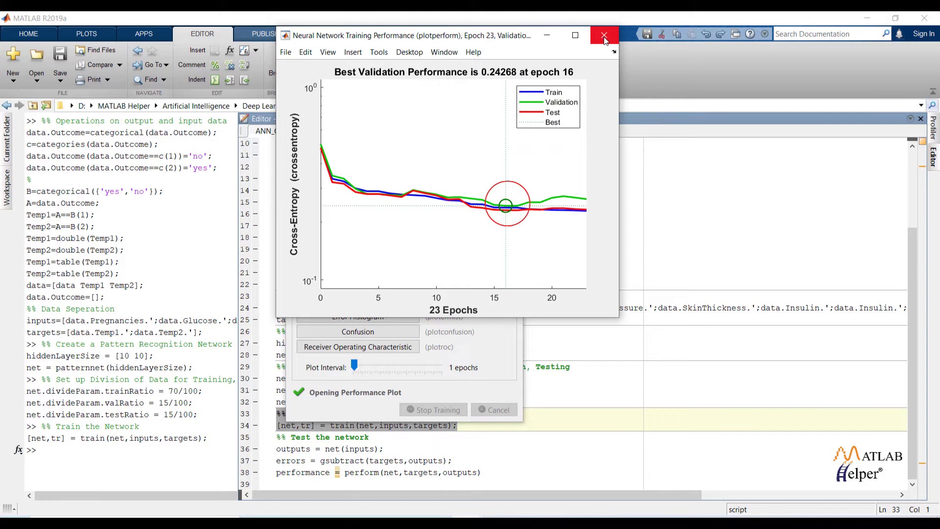
{"action": "left_click", "coordinate": [604, 35]}
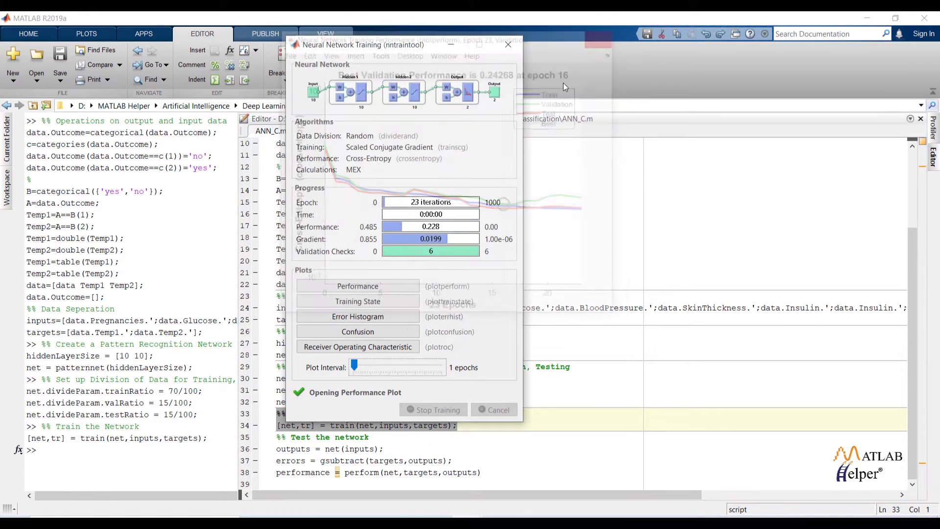
View and close the training-state and error-histogram plots.
{"action": "left_click", "coordinate": [411, 303]}
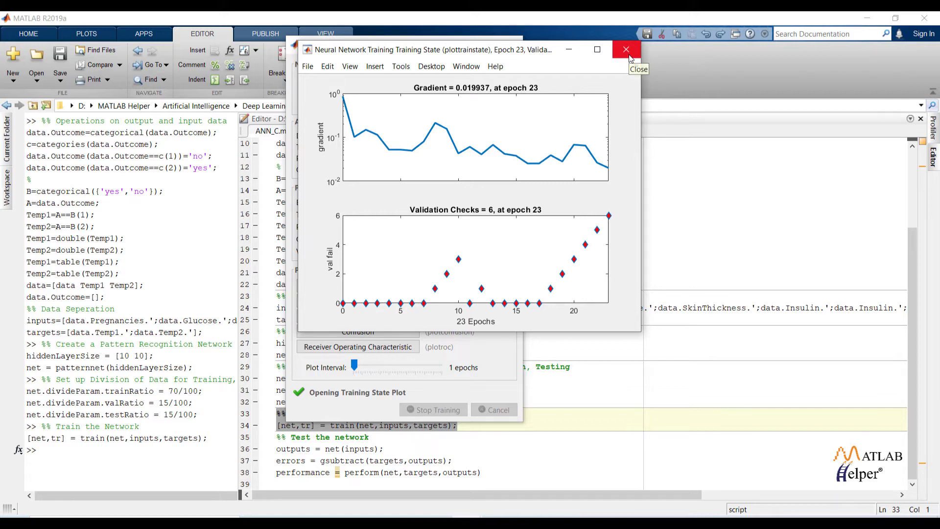
{"action": "left_click", "coordinate": [629, 57]}
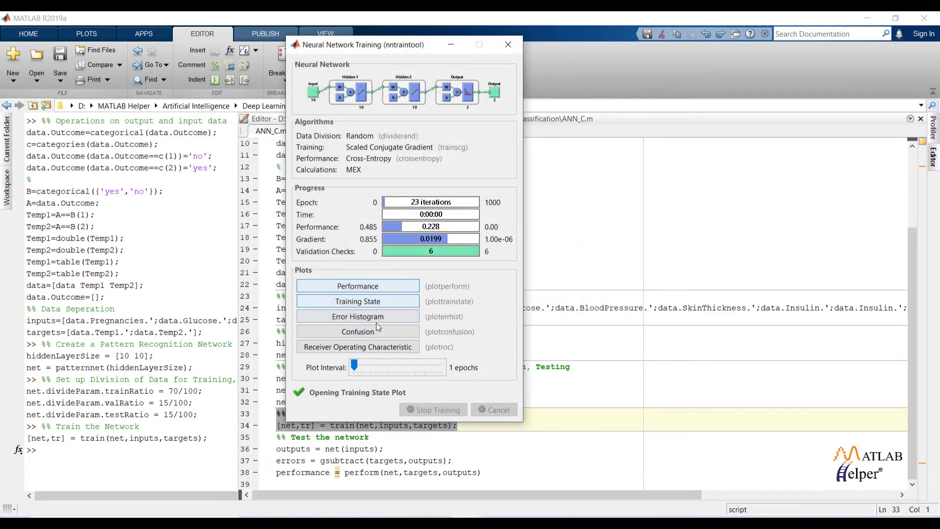
{"action": "left_click", "coordinate": [368, 316]}
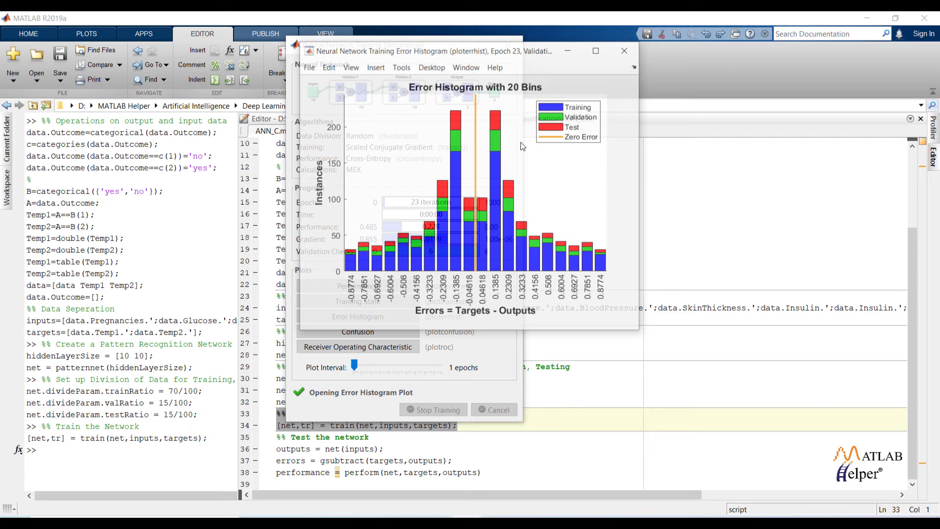
{"action": "left_click_drag", "start_coordinate": [527, 54], "coordinate": [498, 49]}
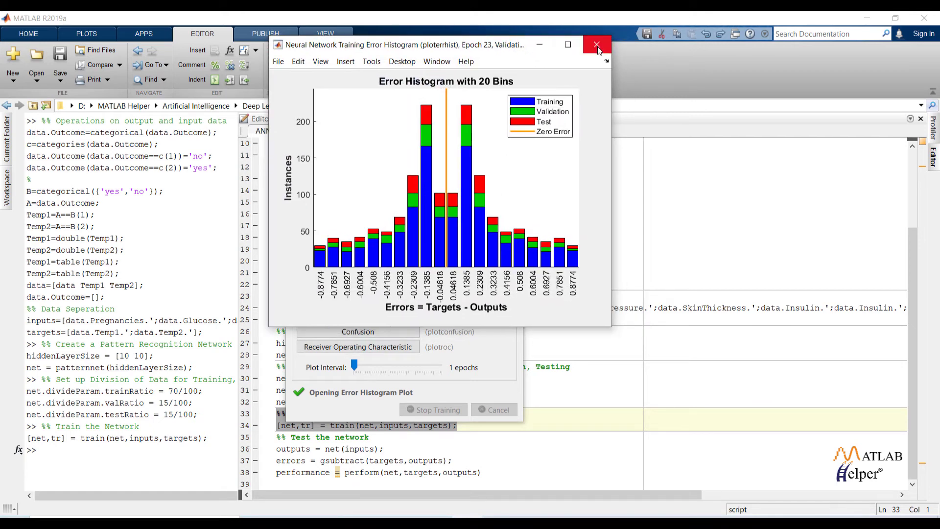
{"action": "left_click", "coordinate": [598, 46]}
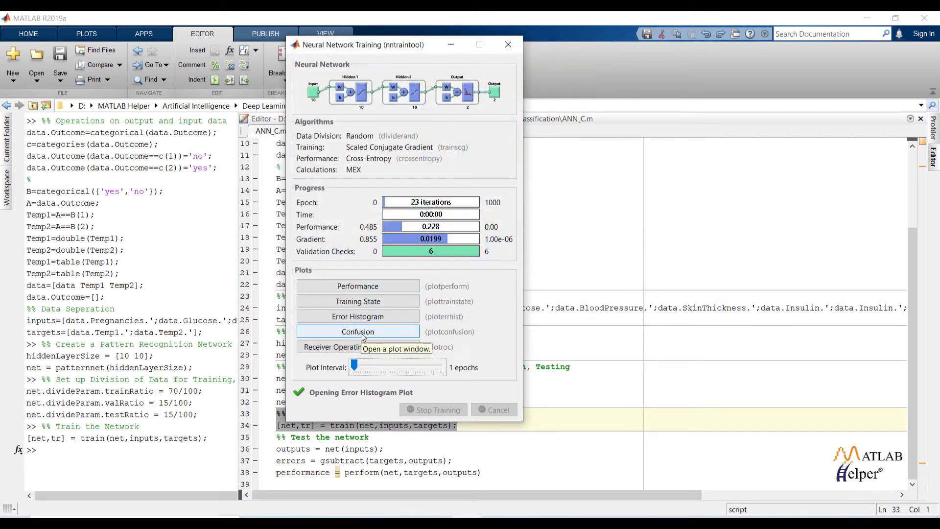
{"action": "left_click", "coordinate": [361, 333]}
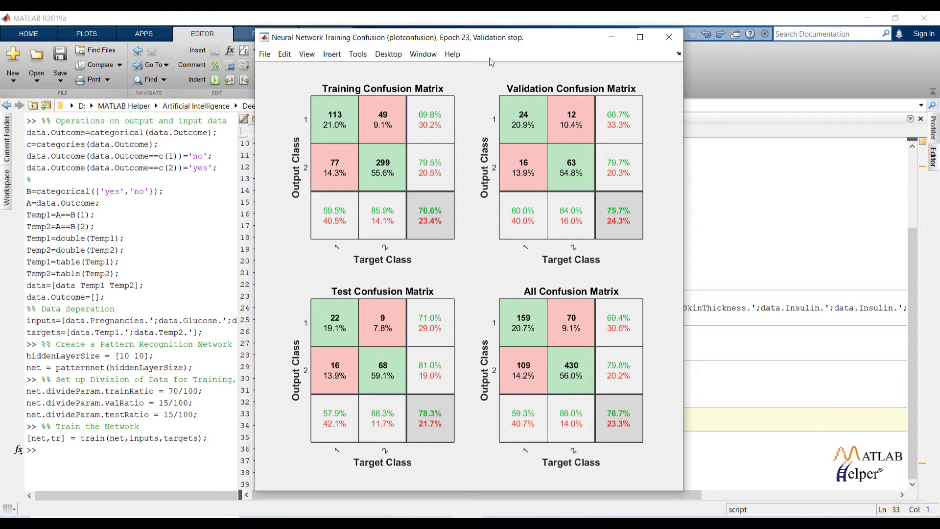
{"action": "left_click_drag", "start_coordinate": [493, 42], "coordinate": [470, 21]}
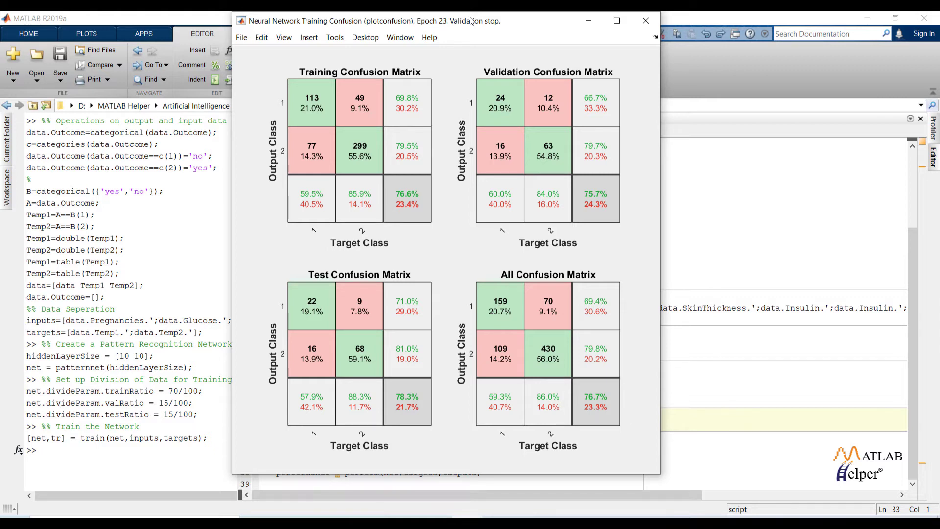
{"action": "left_click", "coordinate": [646, 21]}
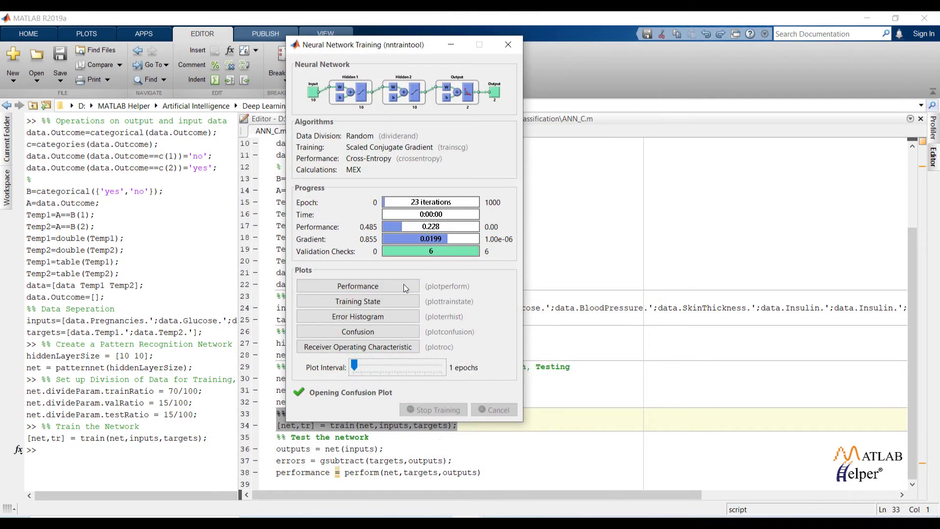
{"action": "left_click", "coordinate": [373, 347]}
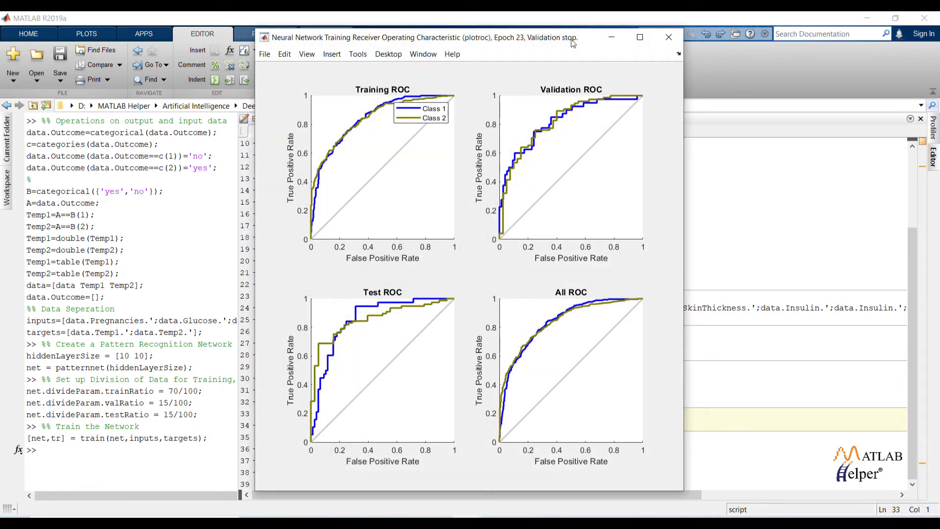
{"action": "left_click_drag", "start_coordinate": [573, 43], "coordinate": [549, 38]}
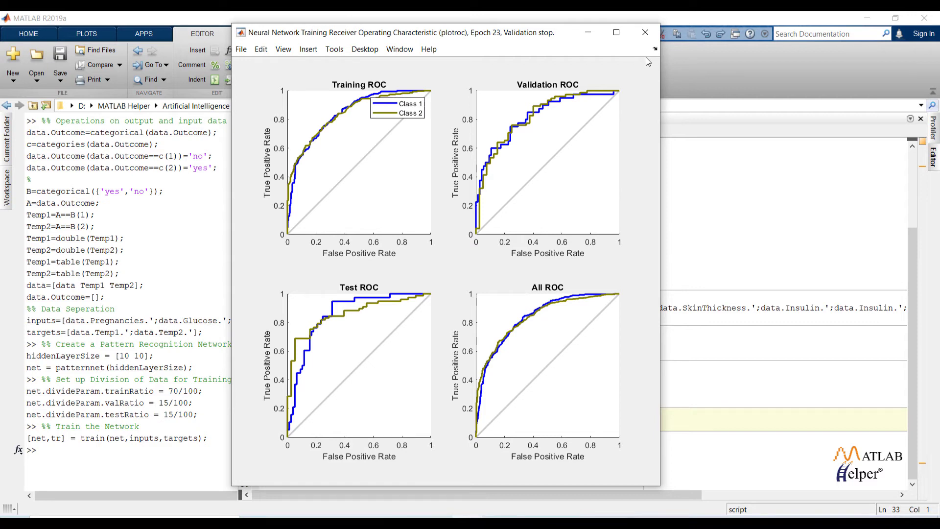
{"action": "left_click", "coordinate": [645, 32]}
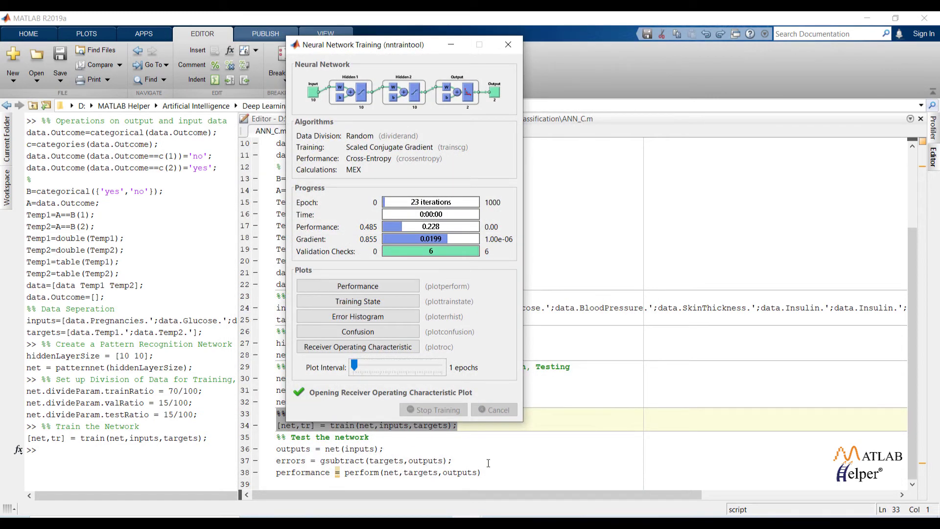
Evaluate the Test the network code on lines 35–38, giving performance 0.2371.
{"action": "left_click_drag", "start_coordinate": [485, 472], "coordinate": [276, 437]}
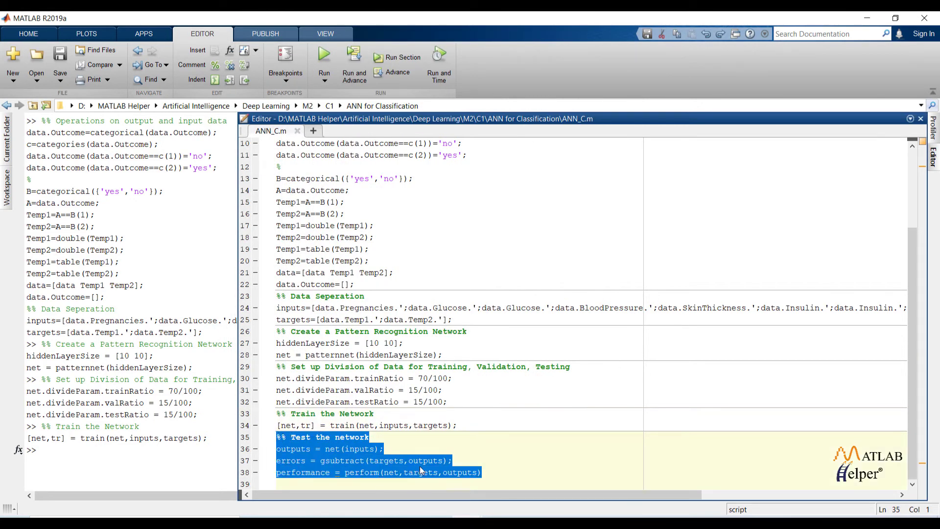
{"action": "right_click", "coordinate": [448, 472]}
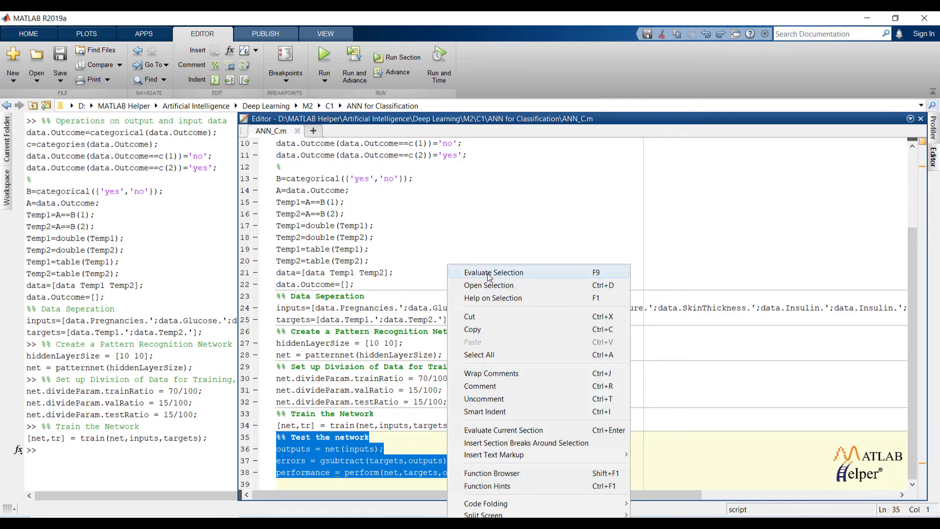
{"action": "left_click", "coordinate": [470, 271]}
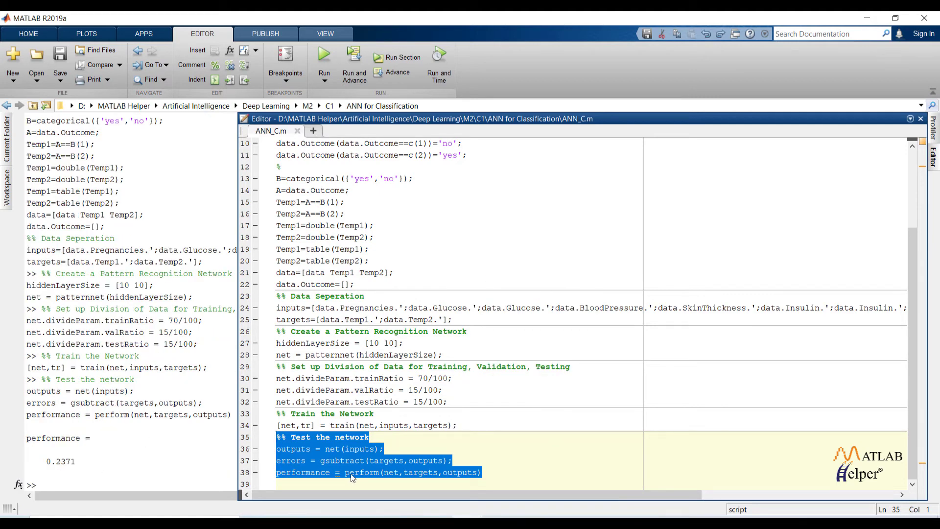
{"action": "left_click_drag", "start_coordinate": [914, 439], "coordinate": [915, 459]}
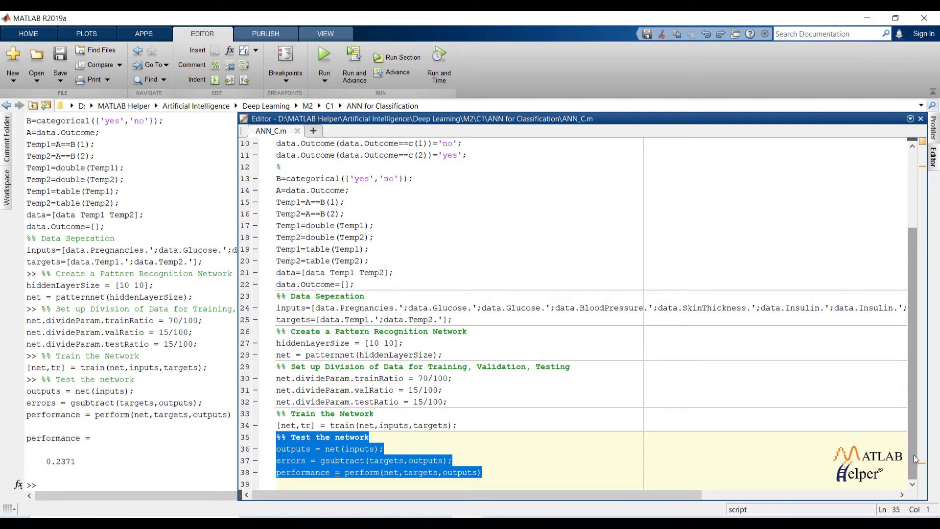
Display the trained network object net in the Command Window.
{"action": "left_click", "coordinate": [179, 474]}
{"action": "type", "text": "net"}
{"action": "key", "text": "Return"}
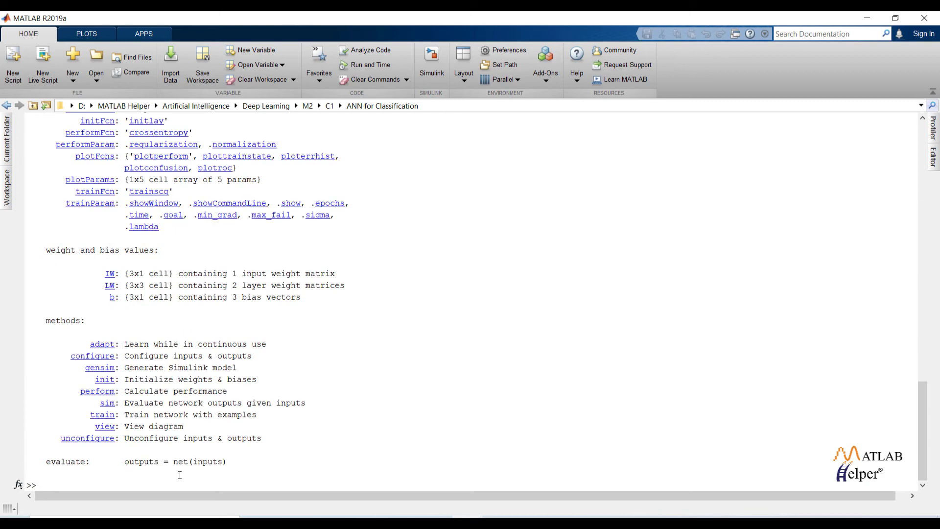
{"action": "scroll", "coordinate": [926, 406], "scroll_direction": "up", "scroll_amount": 6}
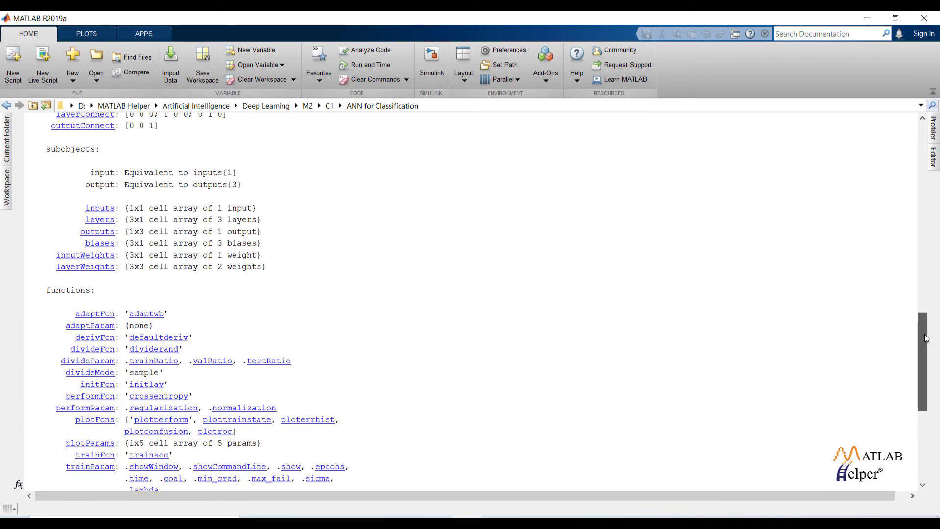
{"action": "scroll", "coordinate": [931, 422], "scroll_direction": "down", "scroll_amount": 6}
Show the net.IW, net.LW and net.b weight and bias cell arrays.
{"action": "type", "text": "net"}
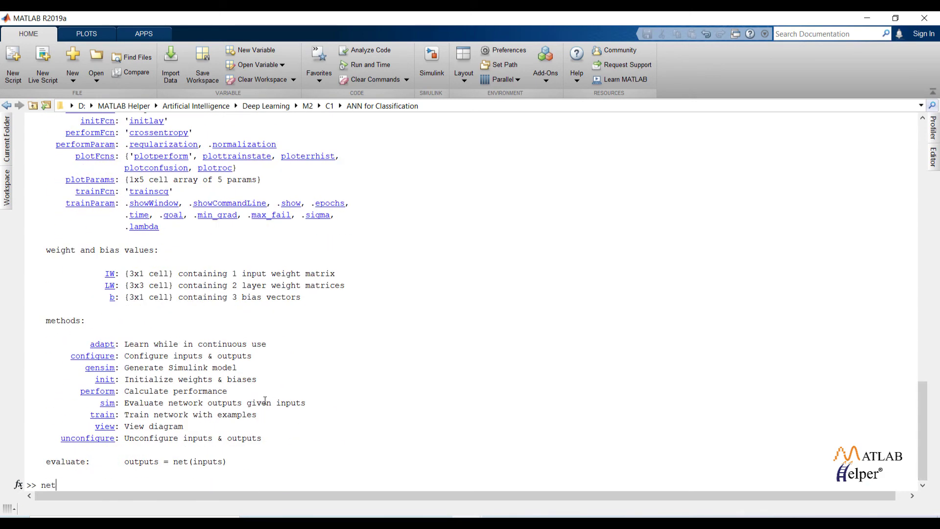
{"action": "type", "text": ".IW"}
{"action": "key", "text": "Return"}
{"action": "type", "text": "n"}
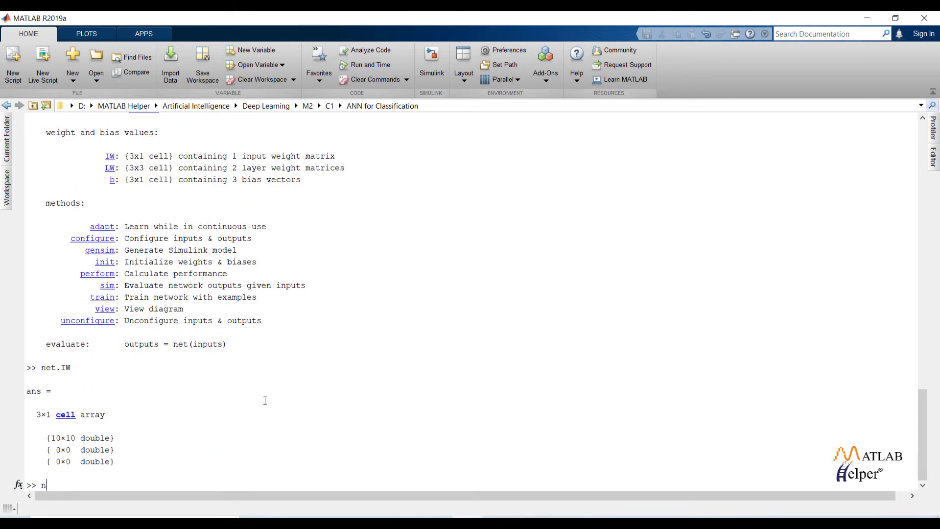
{"action": "type", "text": "et.L"}
{"action": "type", "text": "W"}
{"action": "key", "text": "Return"}
{"action": "type", "text": "n"}
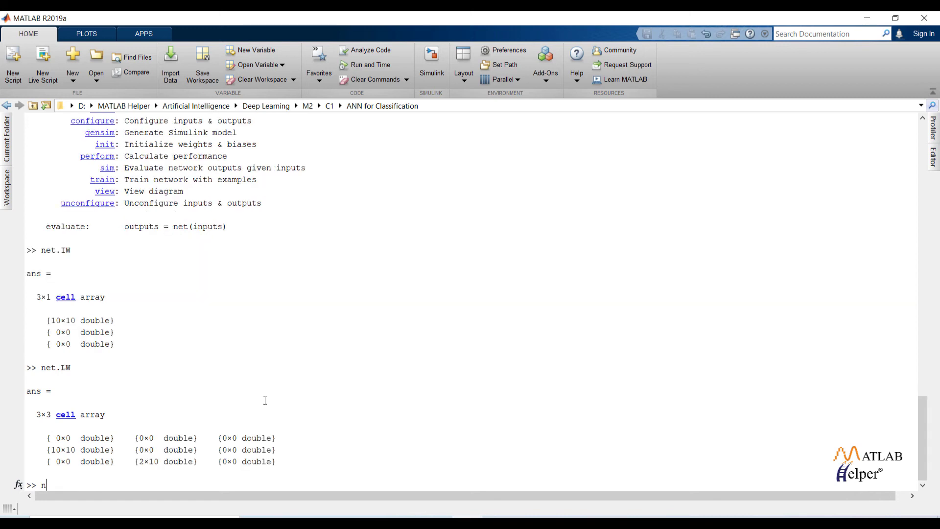
{"action": "type", "text": "et.b"}
{"action": "key", "text": "Return"}
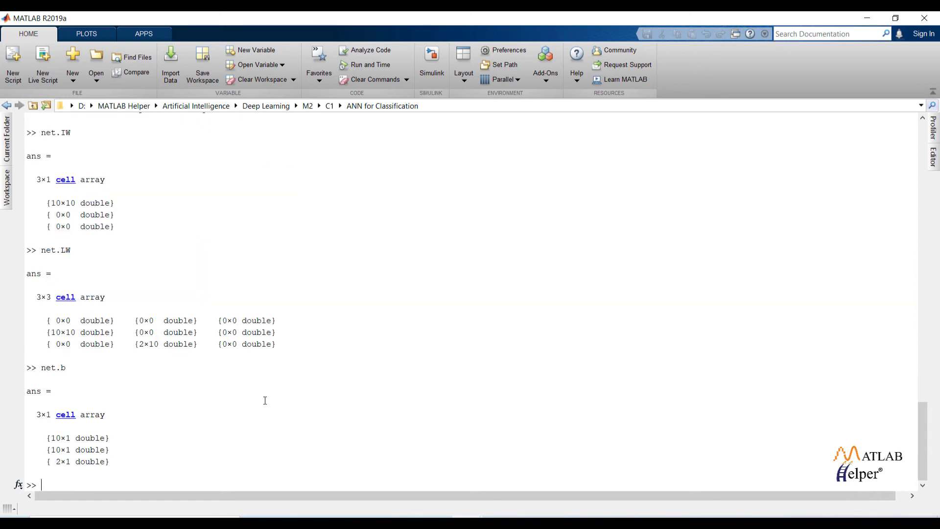